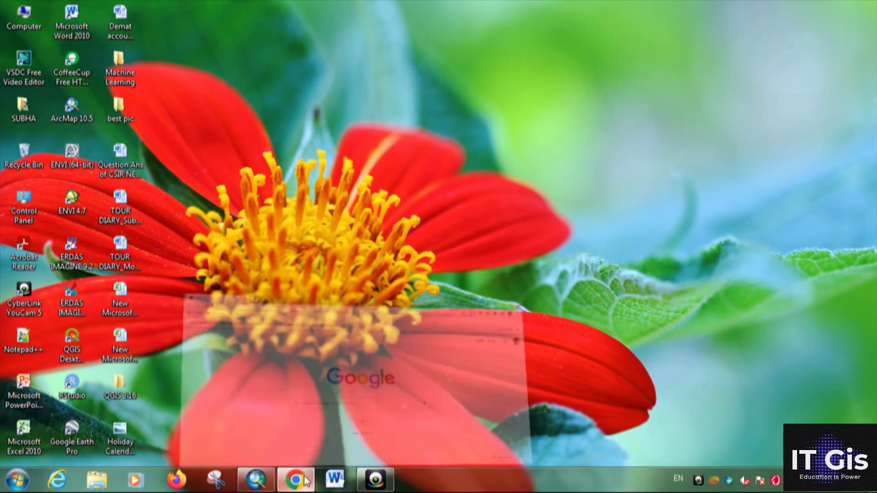
# Step: Dismiss the Windows update notice and Google 'survey of india online maps'
pyautogui.click(383, 307)
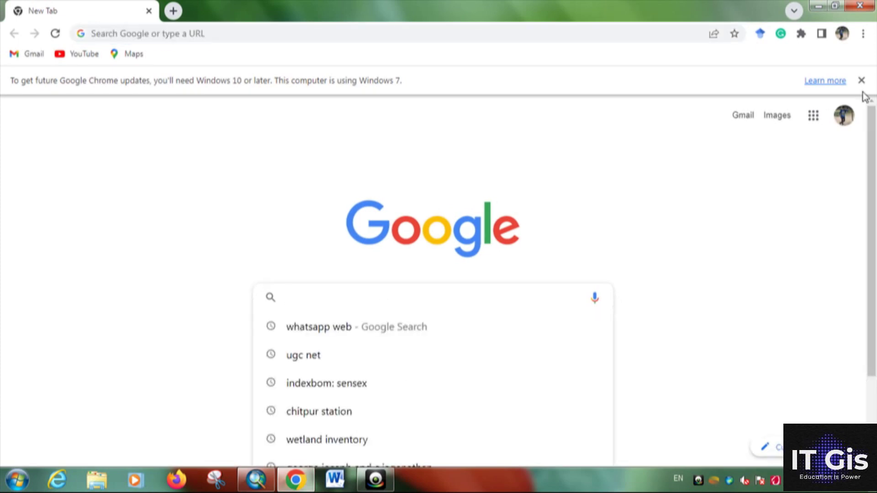
pyautogui.click(862, 80)
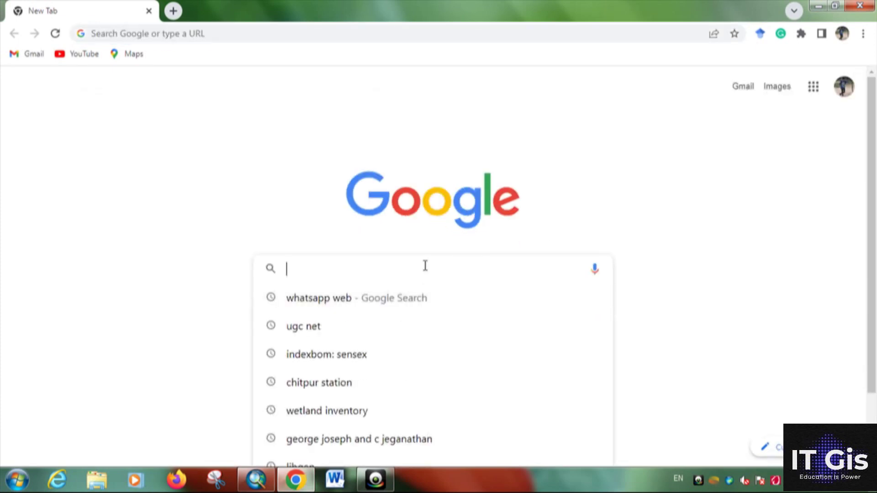
pyautogui.write('sur')
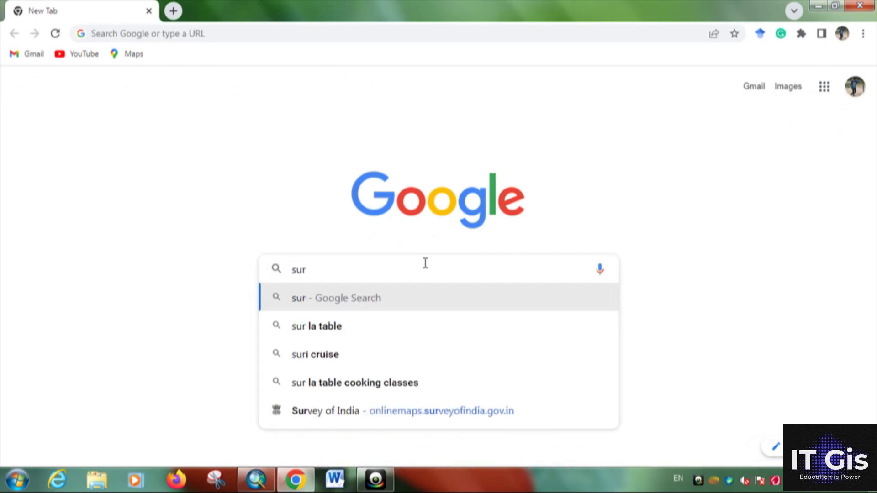
pyautogui.write('vey of india online')
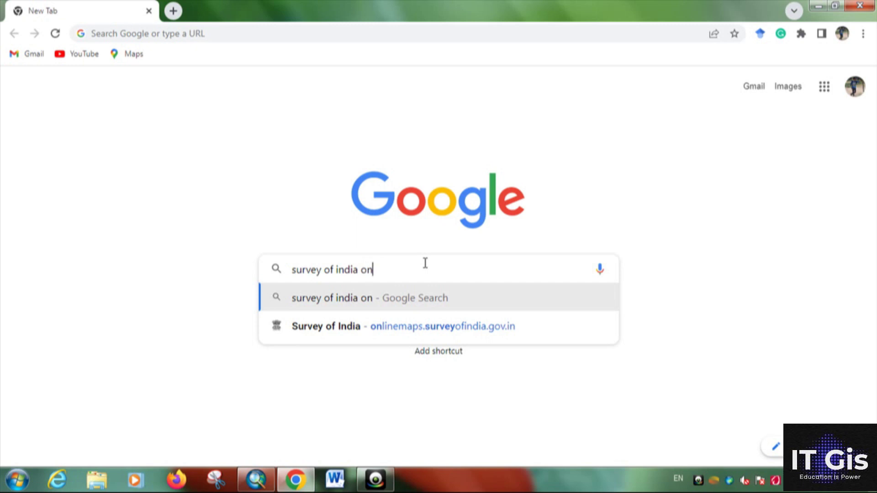
pyautogui.write(' maps')
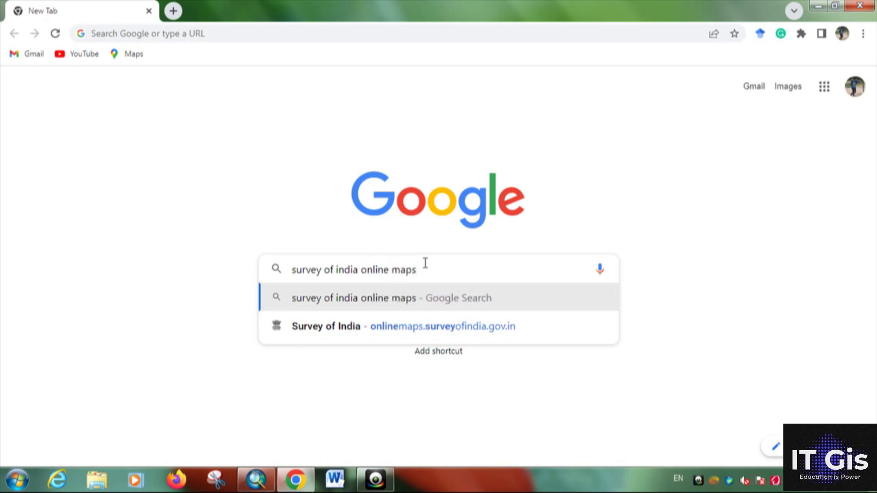
pyautogui.press('Return')
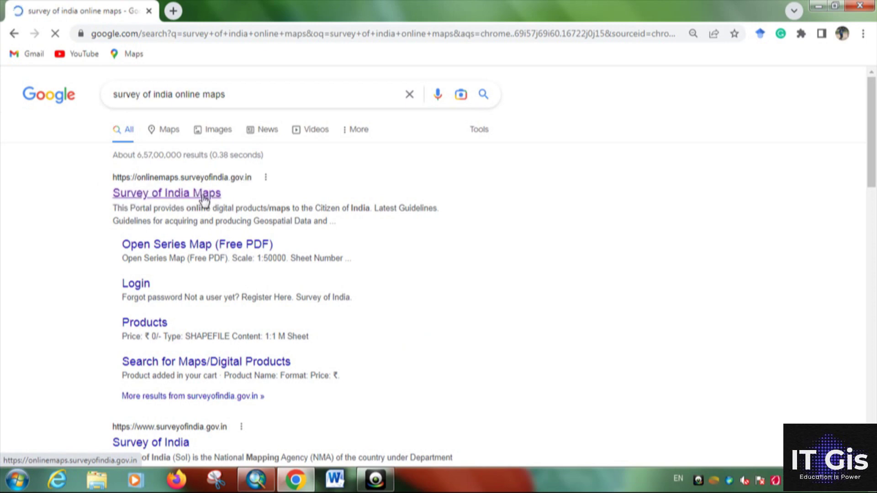
# Step: Open the Survey of India Maps result, view Products, then go to Sign In
pyautogui.click(167, 196)
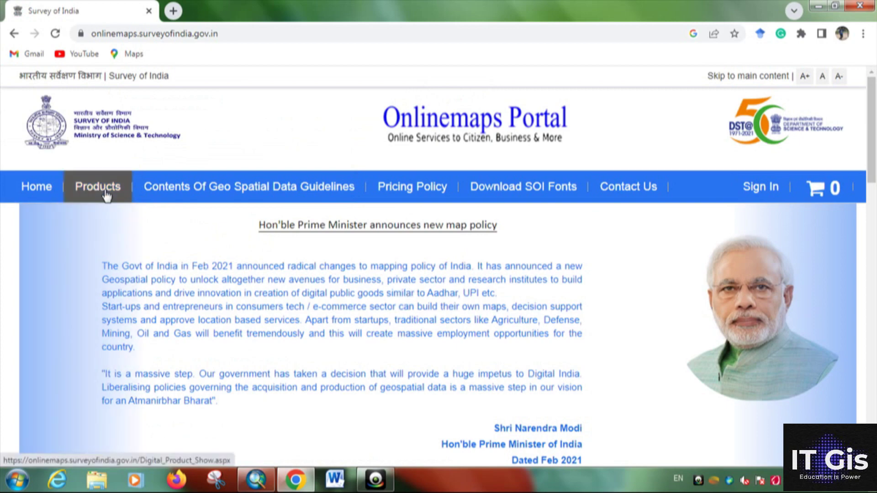
pyautogui.click(105, 189)
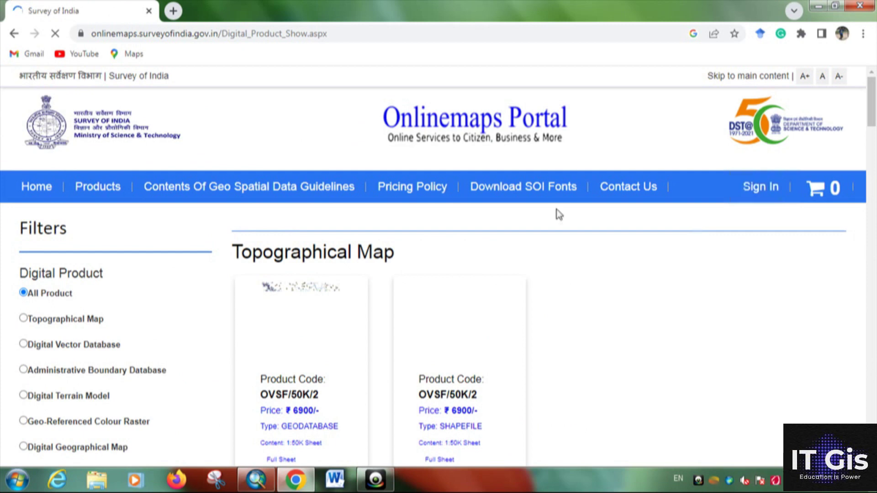
pyautogui.click(764, 197)
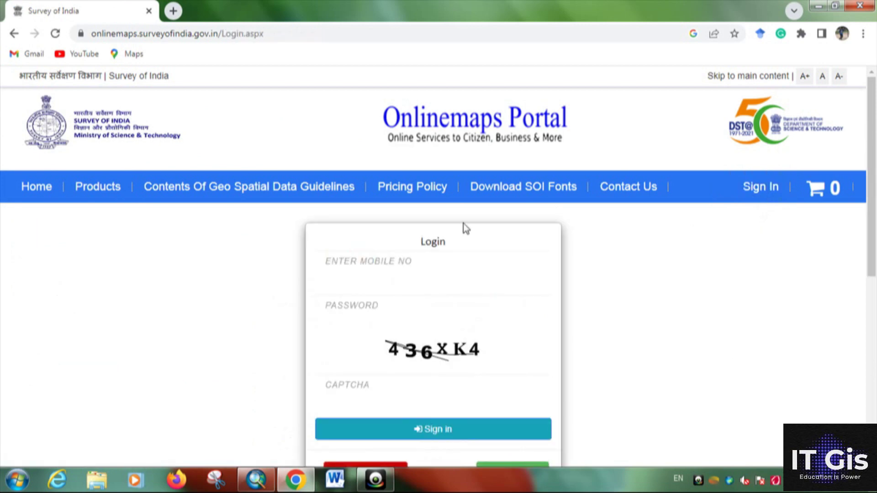
# Step: Open Register Here, proceed as an individual user, then return to the login page
pyautogui.scroll(-1, 464, 230)
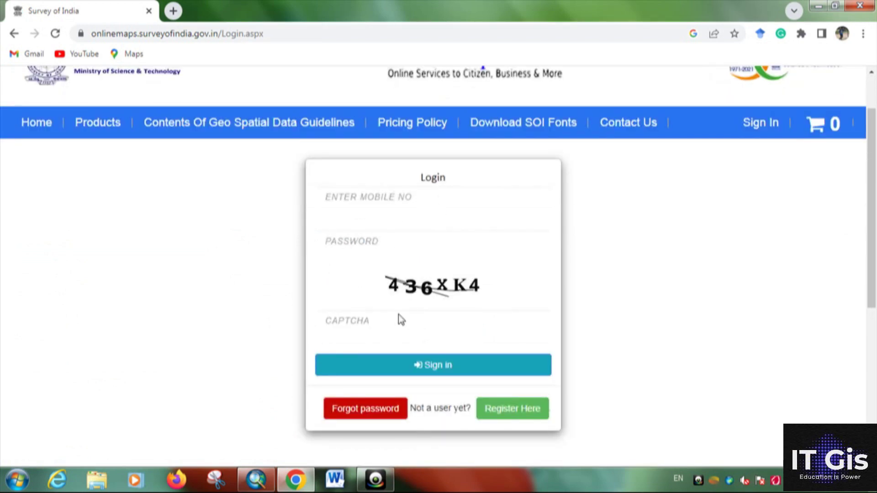
pyautogui.click(514, 408)
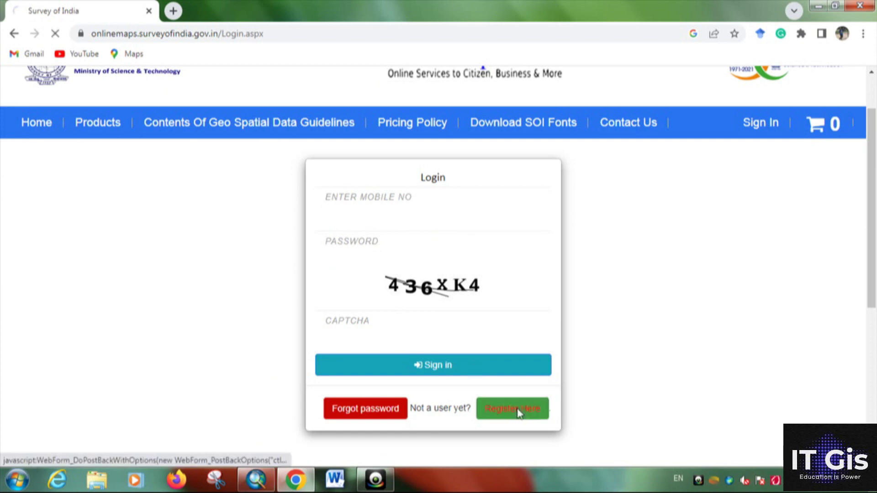
pyautogui.scroll(-2, 332, 243)
pyautogui.scroll(-3, 331, 242)
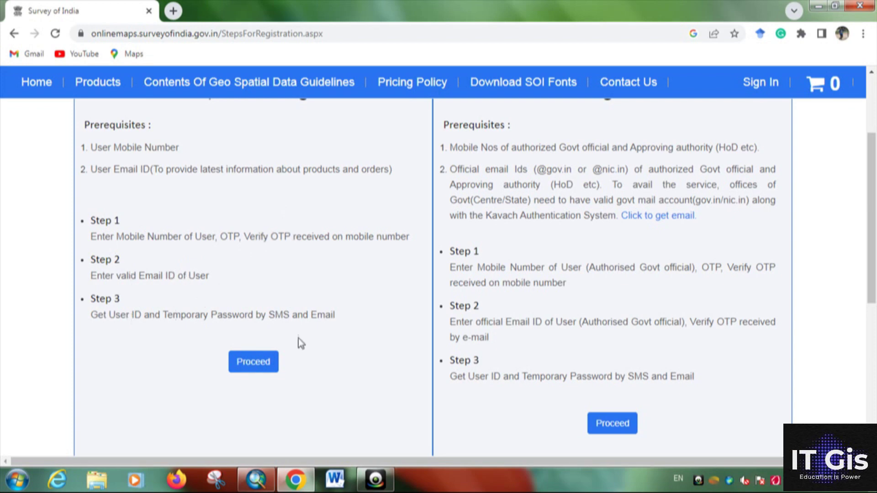
pyautogui.click(258, 368)
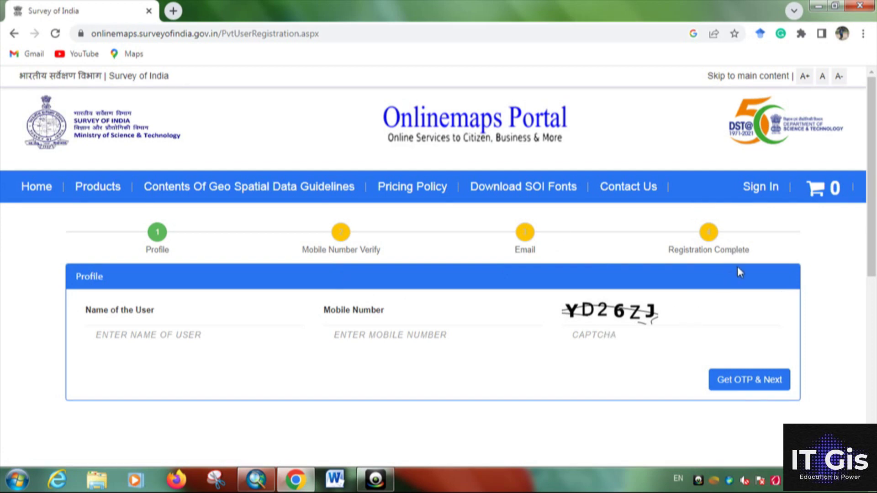
pyautogui.click(761, 192)
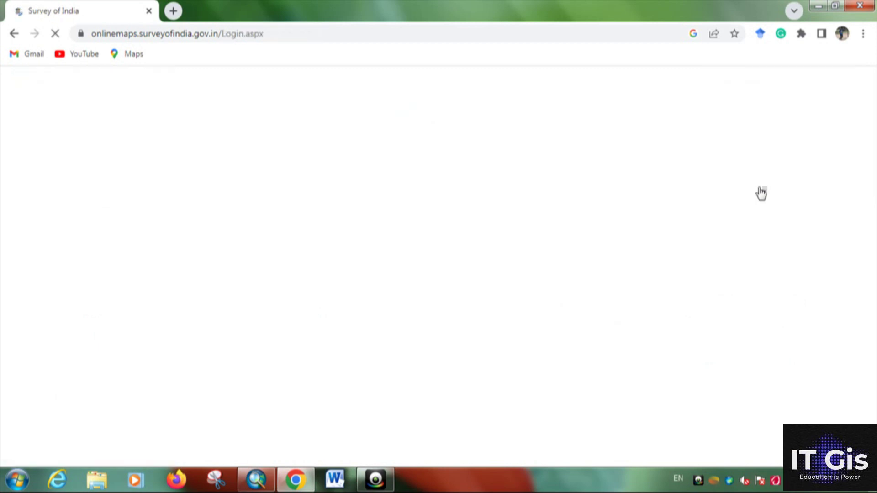
# Step: Sign in with the account mobile number, password and the displayed captcha code
pyautogui.click(381, 264)
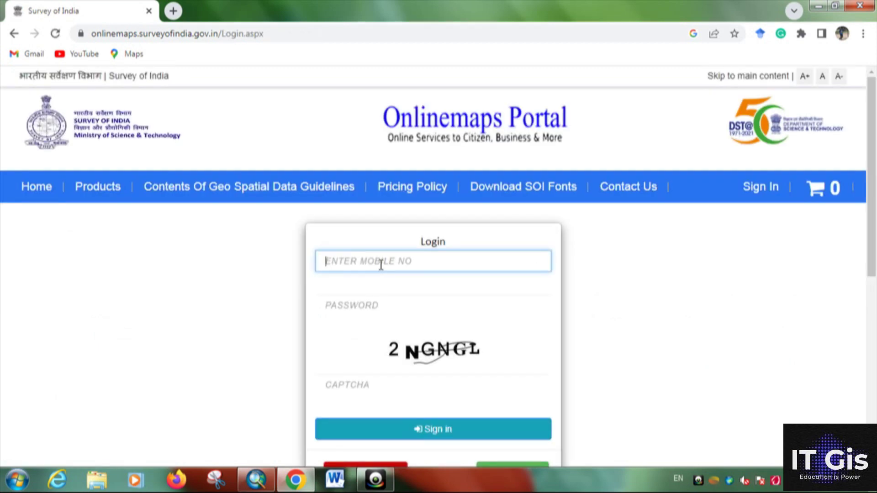
pyautogui.write('983')
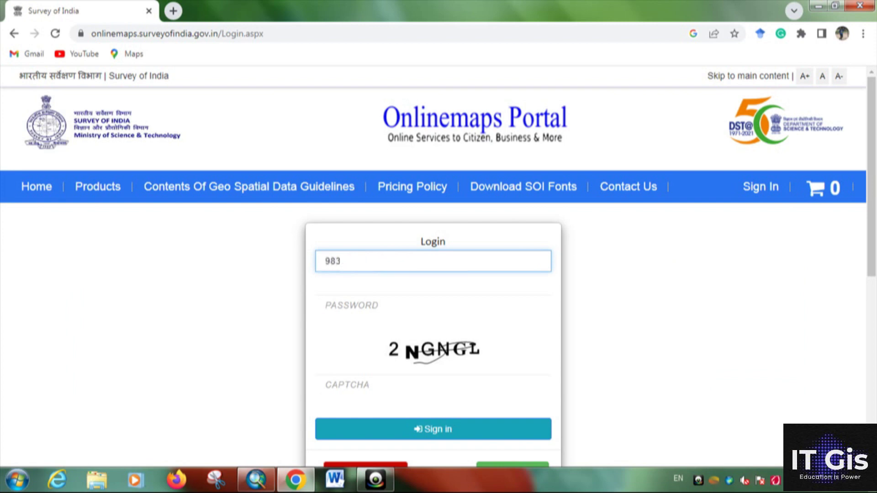
pyautogui.click(433, 305)
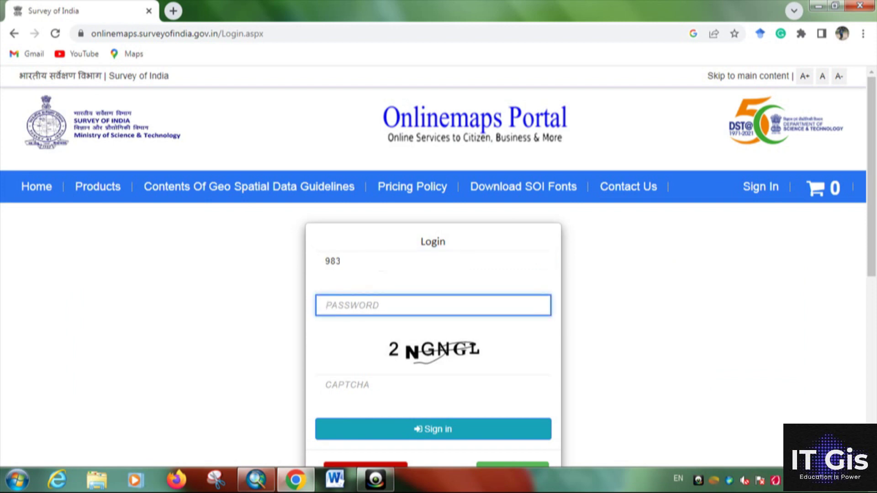
pyautogui.write('****')
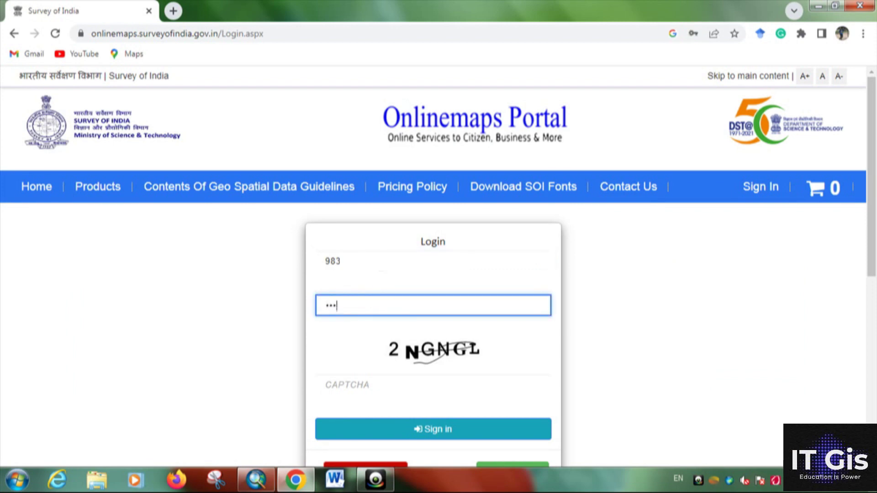
pyautogui.write('******')
pyautogui.click(348, 385)
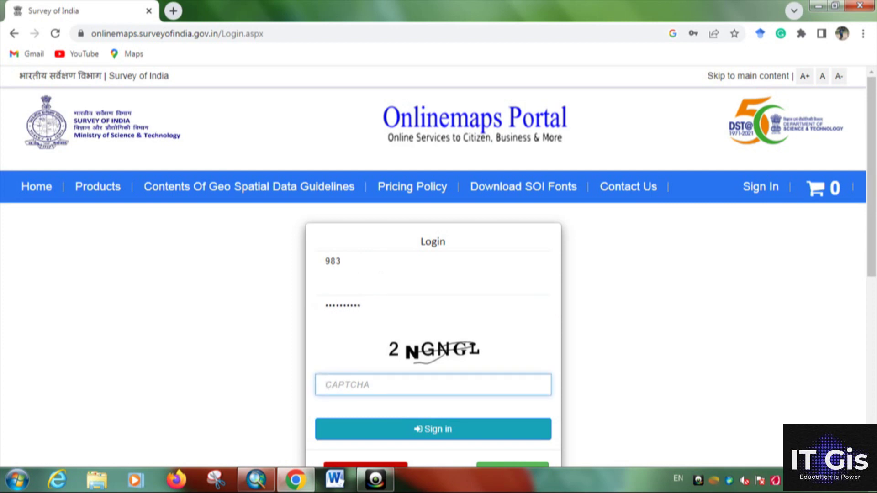
pyautogui.write('2NGNGL')
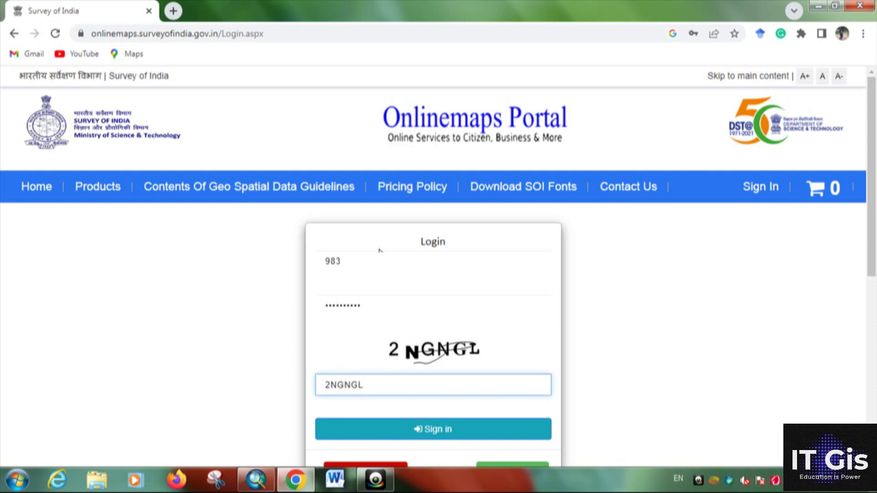
pyautogui.click(456, 432)
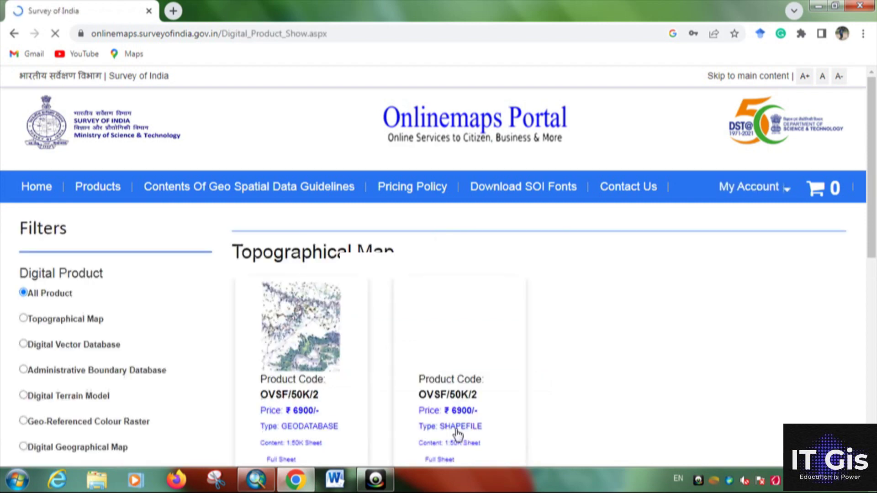
# Step: Filter to Open Series Map (Free Pdf) and open product OVSF/50K/51 via Click to Buy
pyautogui.scroll(-1, 146, 257)
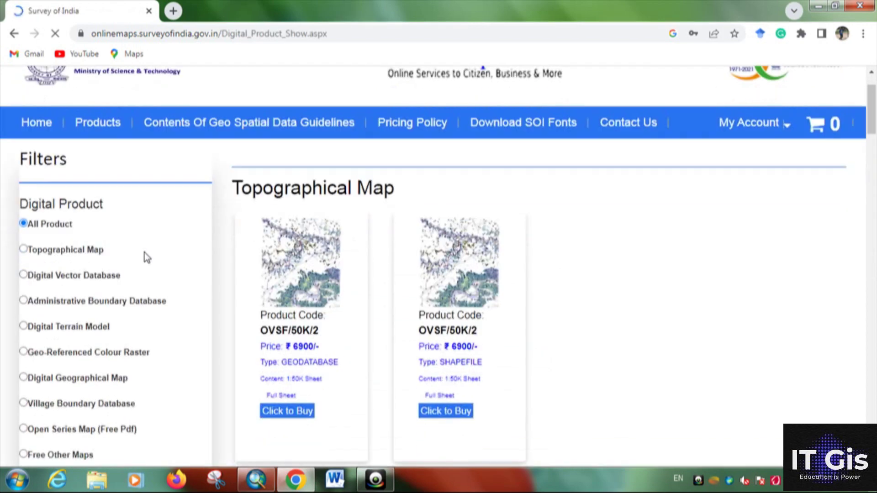
pyautogui.scroll(-2, 145, 257)
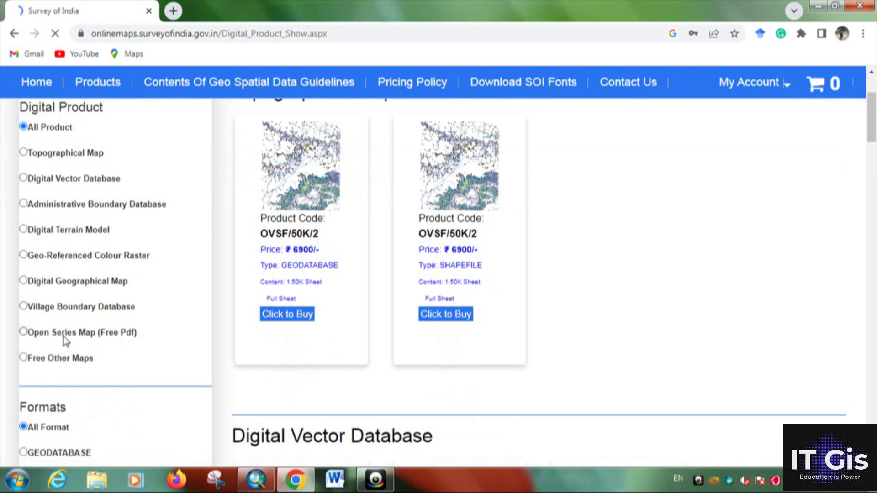
pyautogui.click(23, 332)
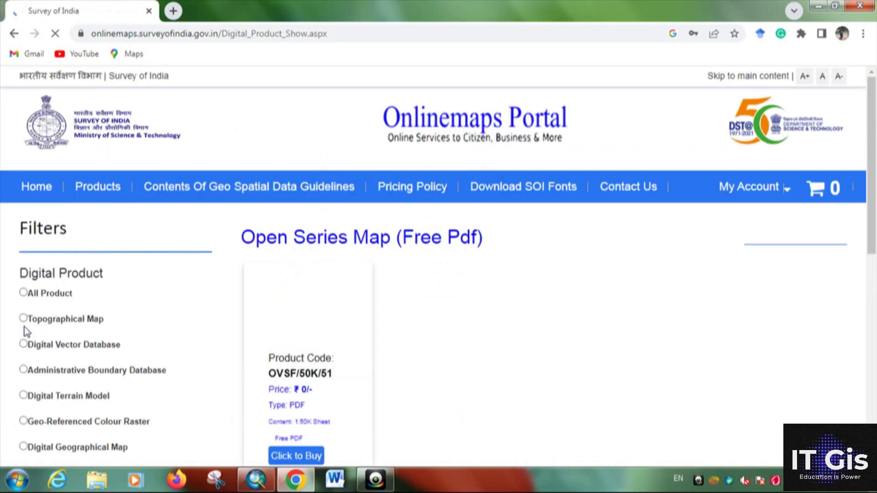
pyautogui.scroll(-1, 350, 294)
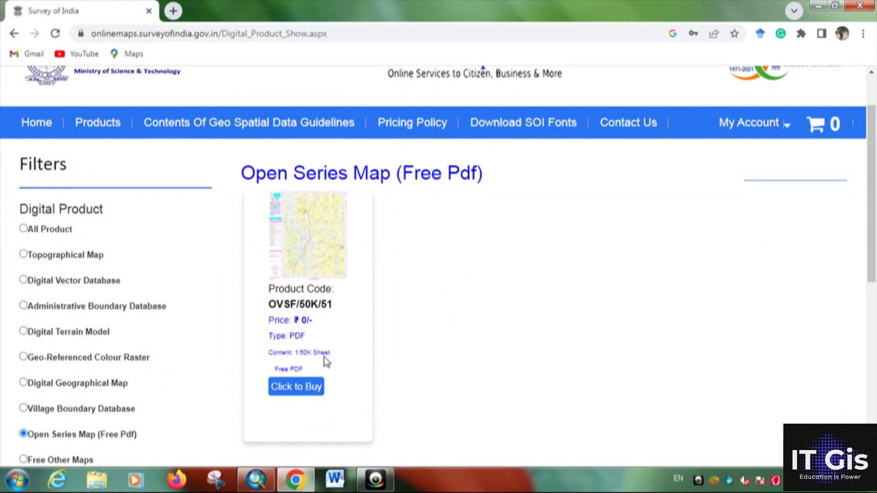
pyautogui.click(300, 396)
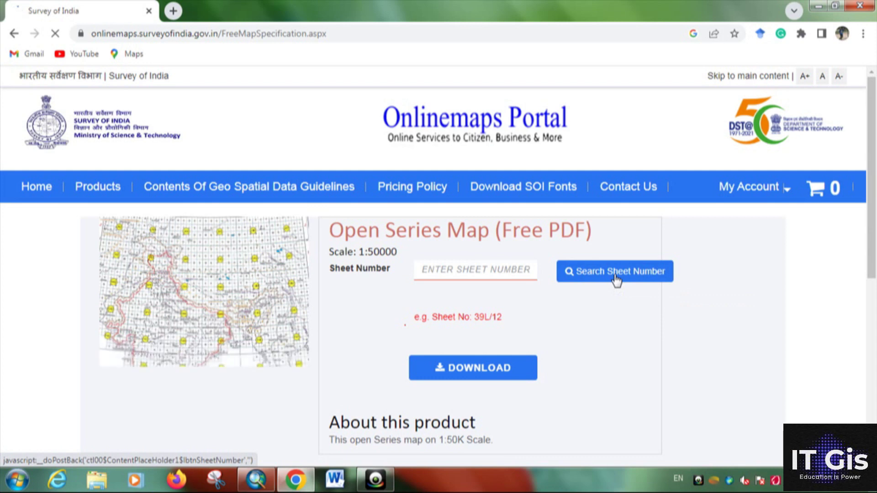
# Step: Search sheets for JHARKHAND state, RANCHI district and select sheet 73A/14
pyautogui.click(615, 276)
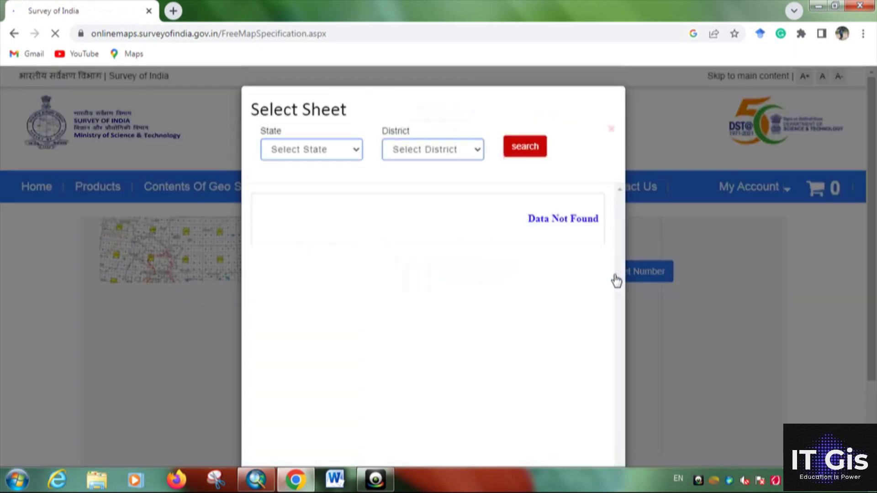
pyautogui.click(334, 153)
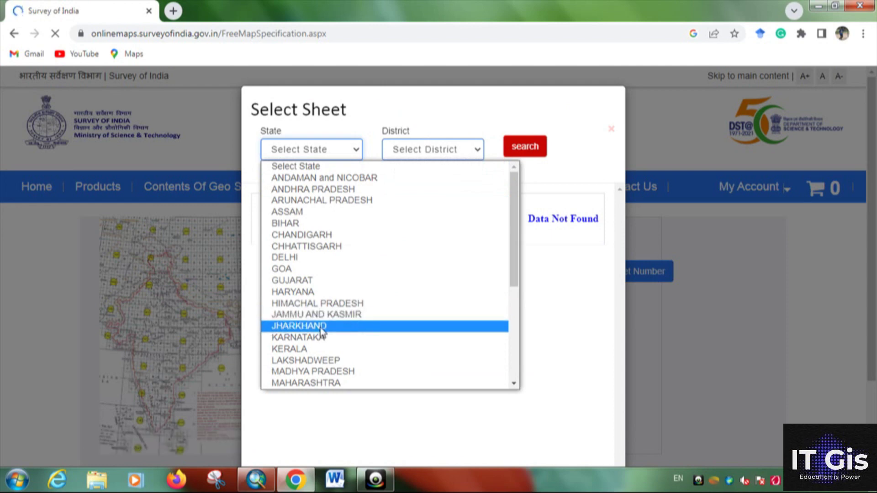
pyautogui.click(320, 327)
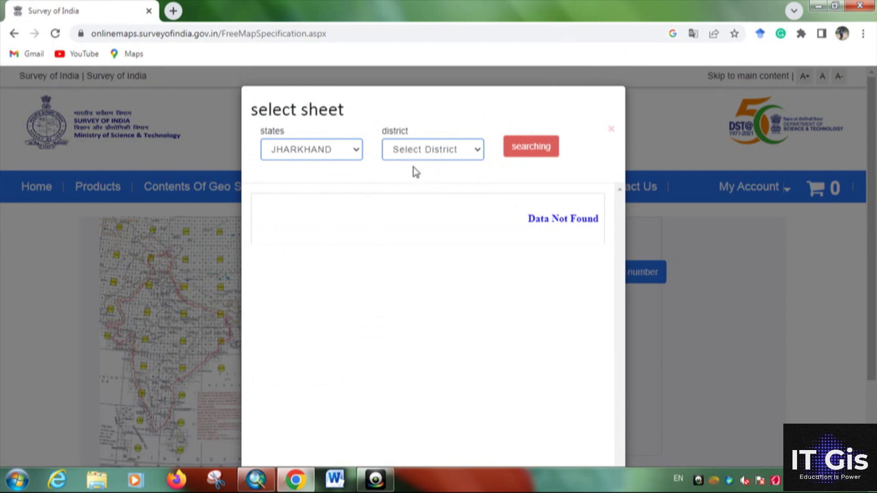
pyautogui.click(433, 156)
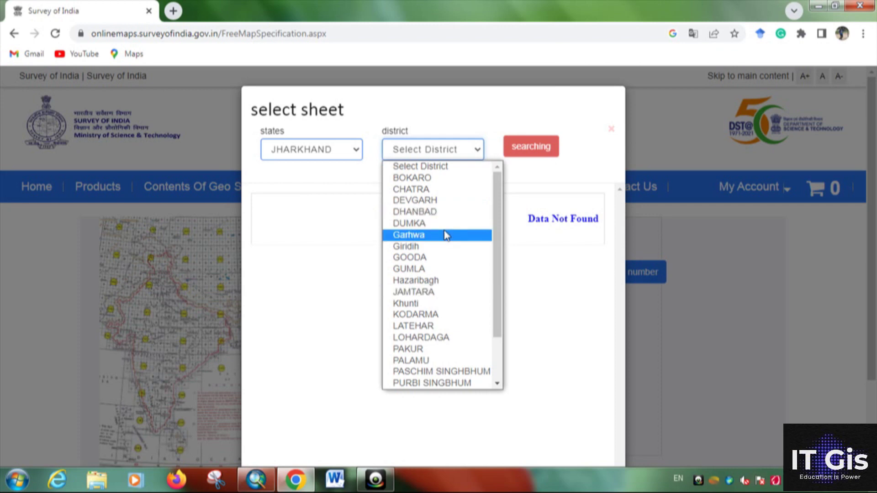
pyautogui.scroll(-2, 446, 235)
pyautogui.click(445, 336)
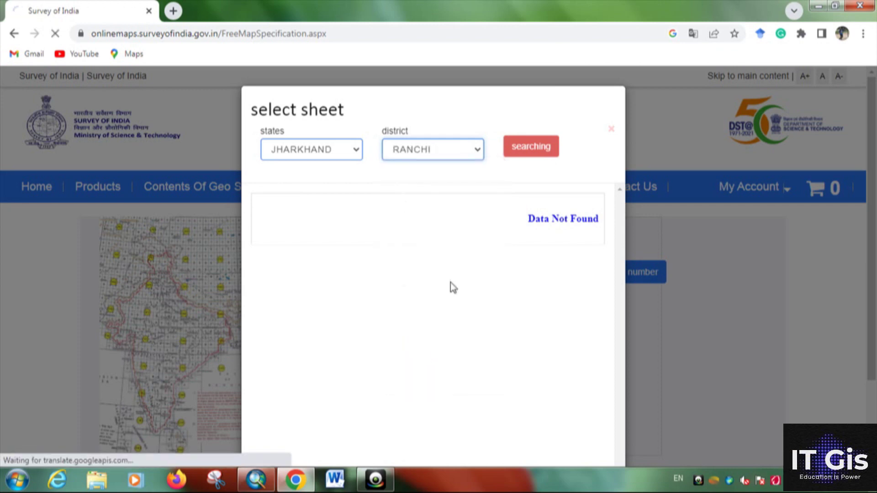
pyautogui.click(535, 155)
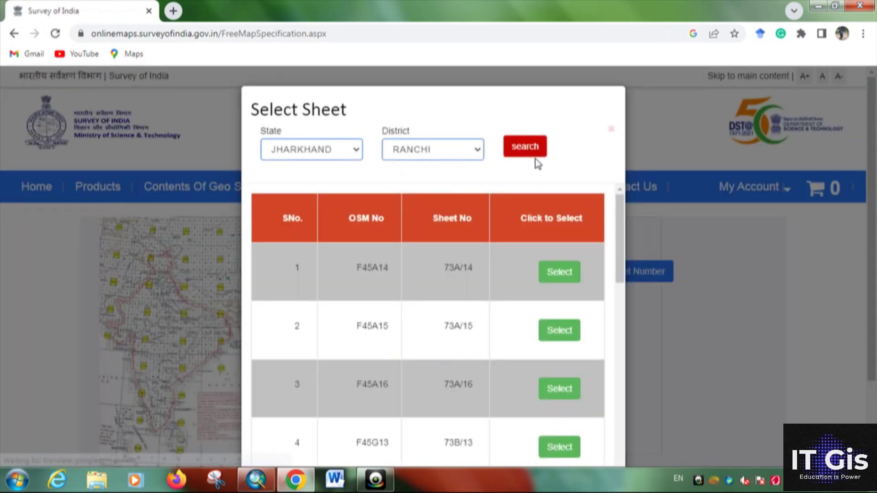
pyautogui.scroll(-1, 374, 217)
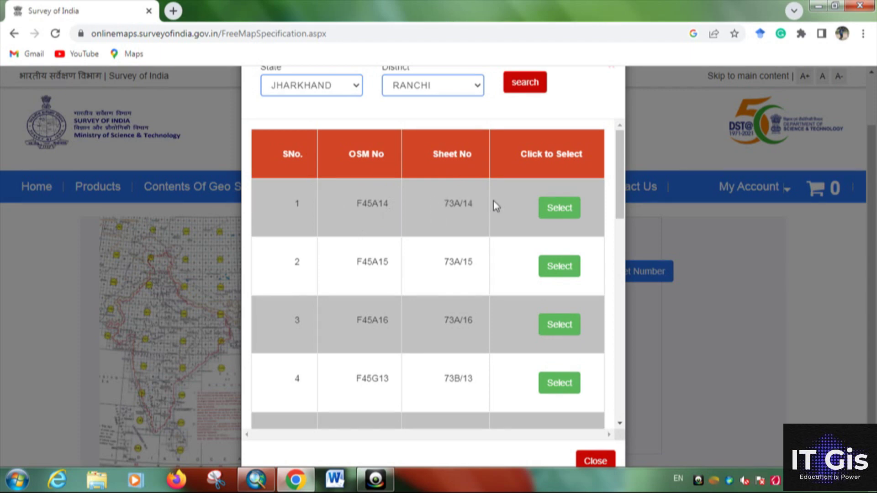
pyautogui.click(552, 209)
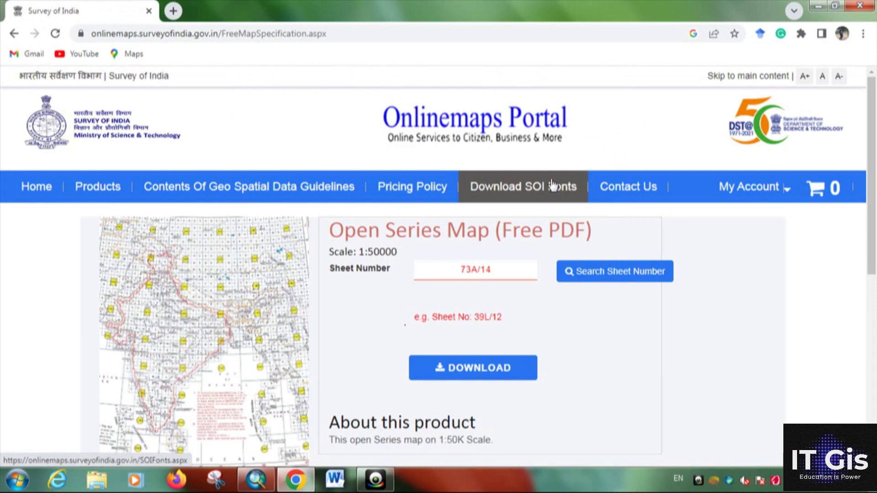
# Step: Download sheet 73A/14 as PDF after entering the captcha and accepting the privacy policy
pyautogui.click(509, 371)
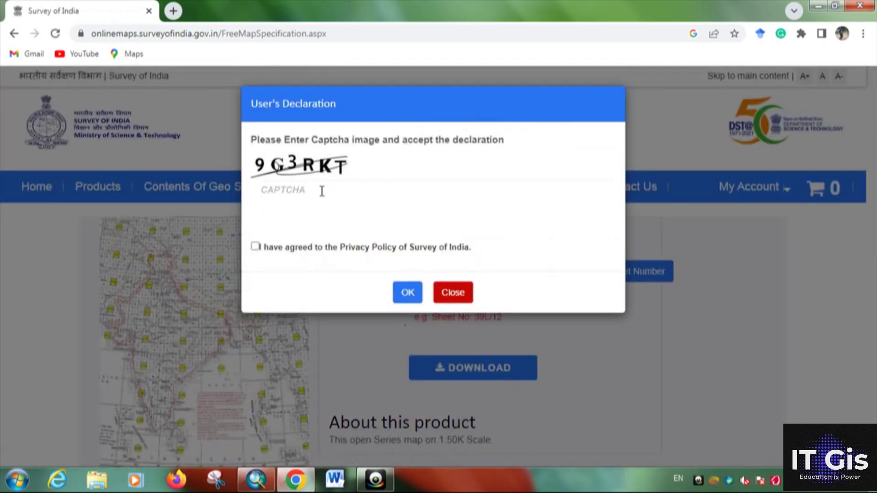
pyautogui.click(322, 191)
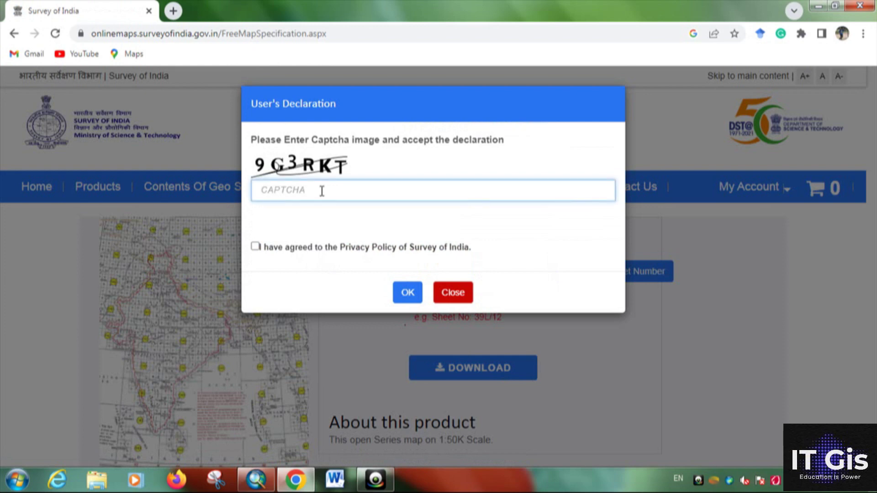
pyautogui.write('9G3RKT')
pyautogui.click(255, 246)
pyautogui.click(408, 292)
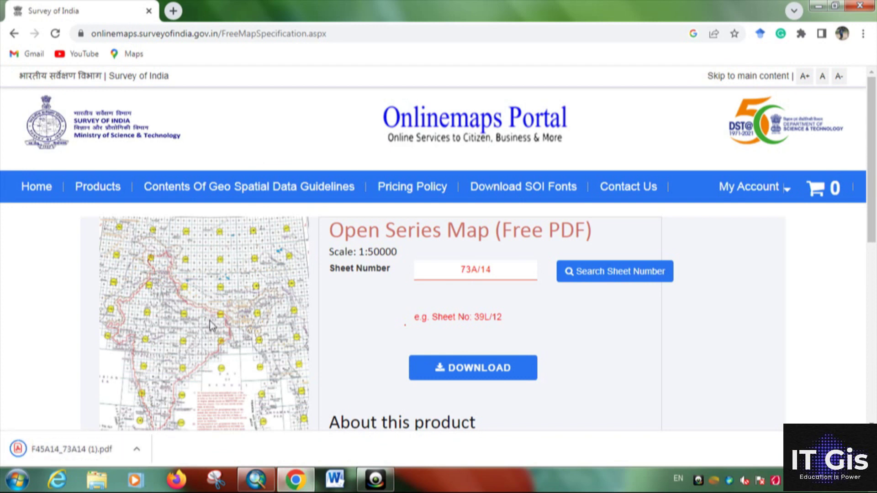
pyautogui.rightClick(85, 453)
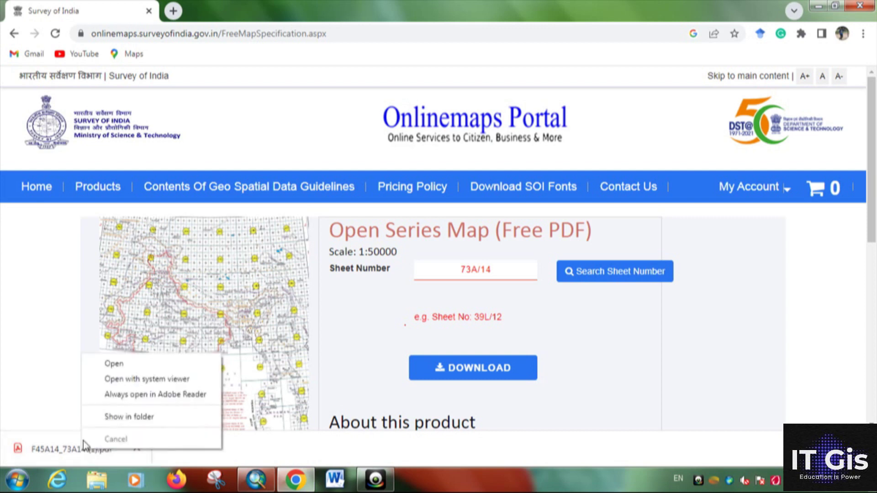
# Step: Open F45A14_73A14 (1).pdf in Chrome's viewer and raise the zoom step by step to 110%
pyautogui.click(113, 366)
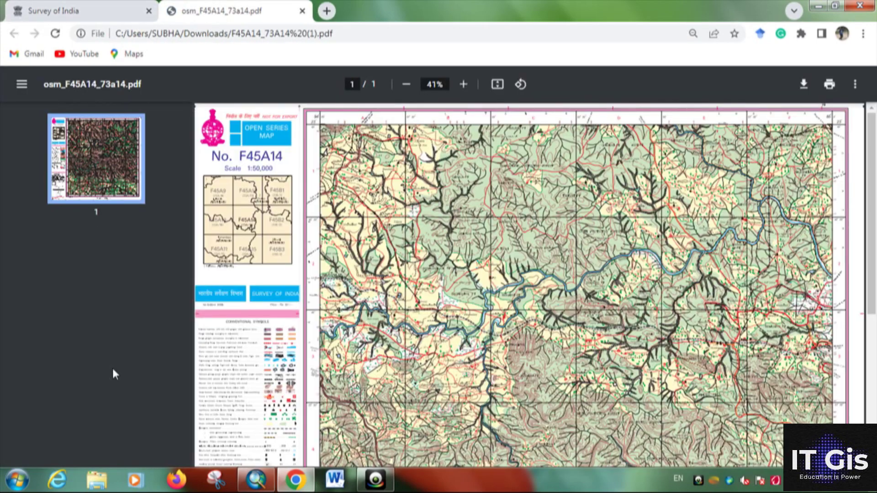
pyautogui.click(464, 88)
pyautogui.click(465, 86)
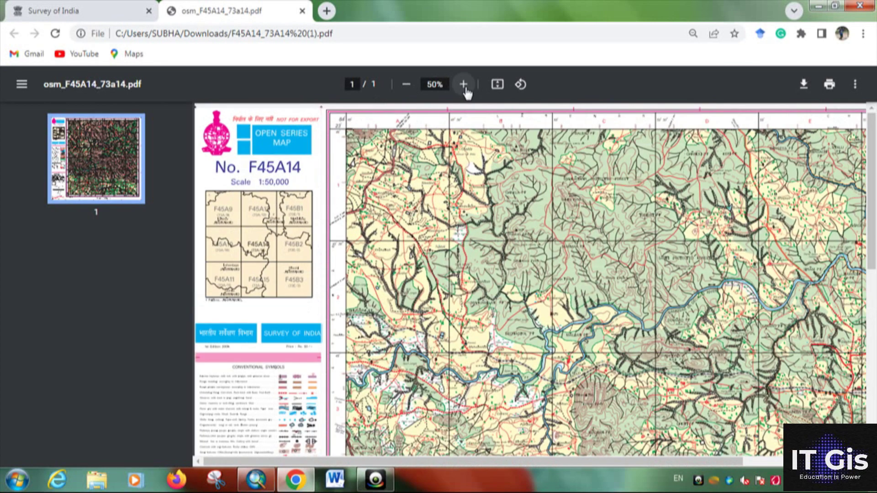
pyautogui.click(464, 86)
pyautogui.click(464, 86)
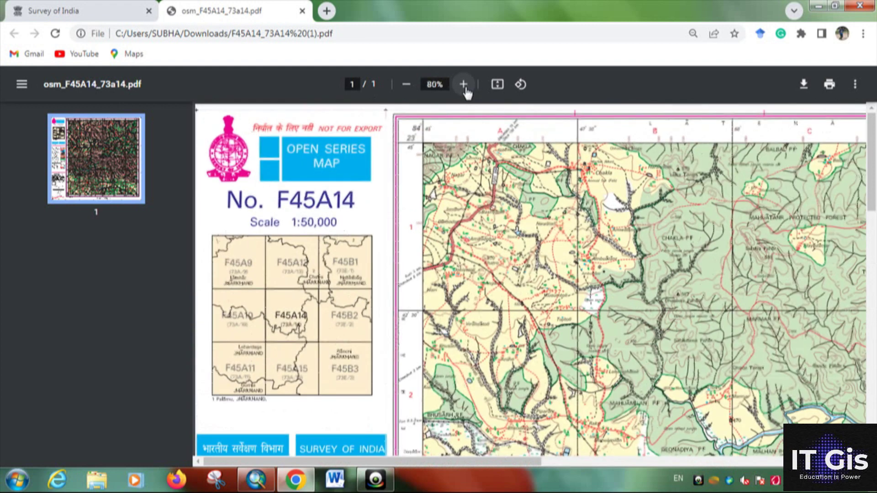
pyautogui.click(464, 86)
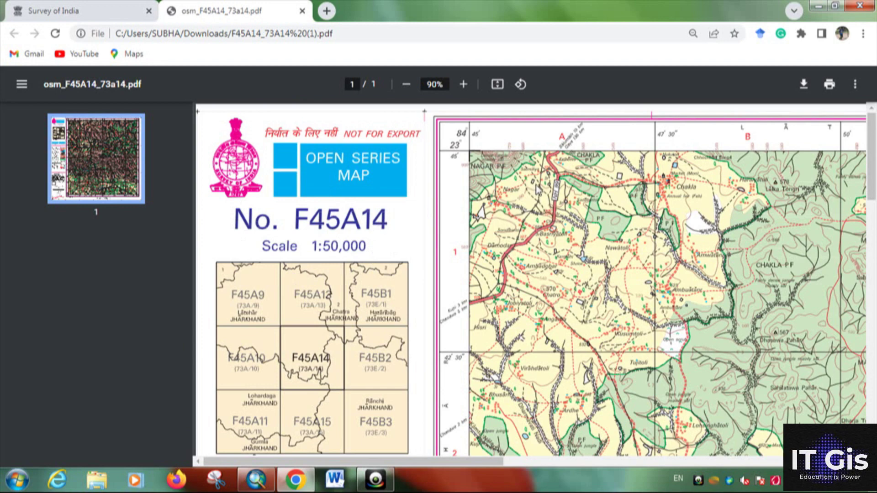
pyautogui.click(463, 85)
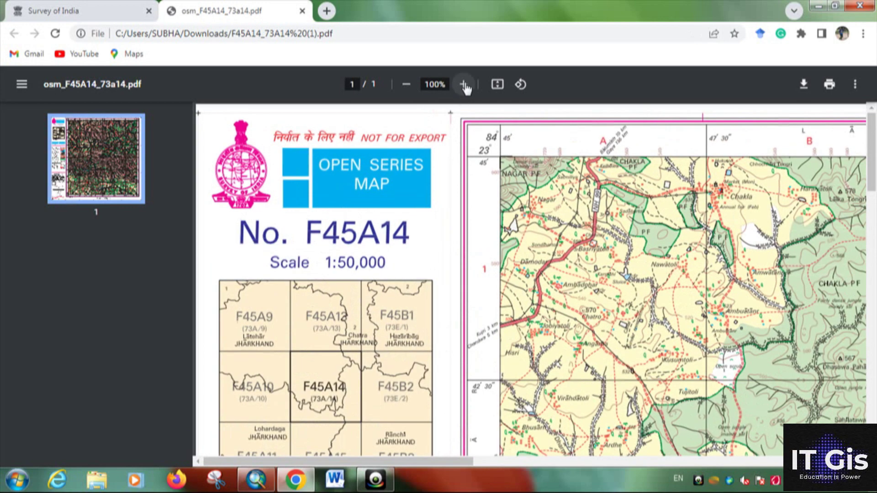
pyautogui.click(465, 85)
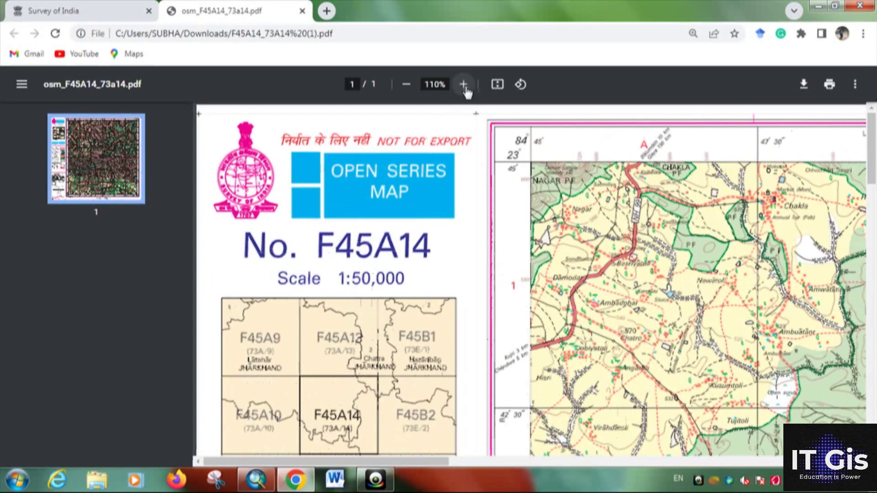
pyautogui.scroll(-10, 501, 211)
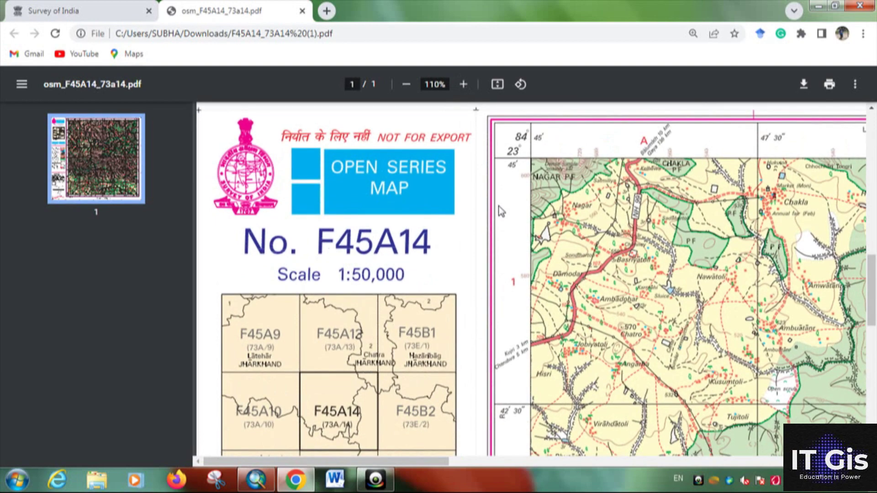
pyautogui.scroll(1, 455, 215)
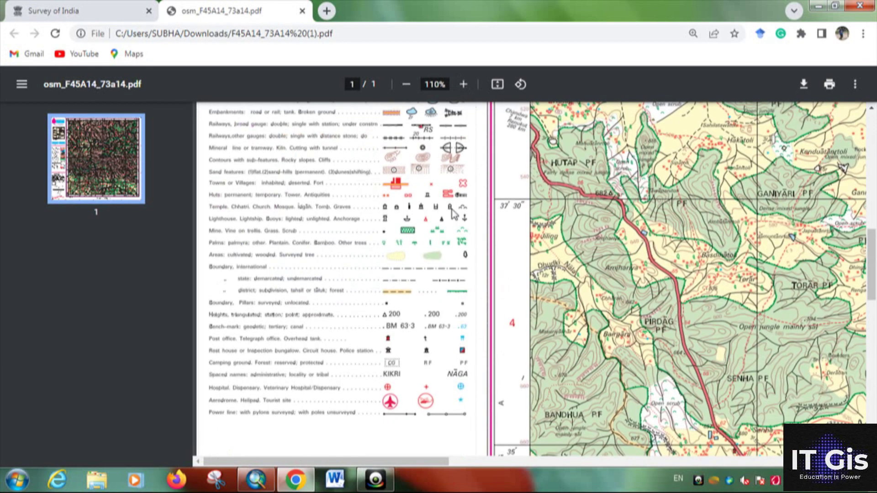
pyautogui.scroll(5, 358, 190)
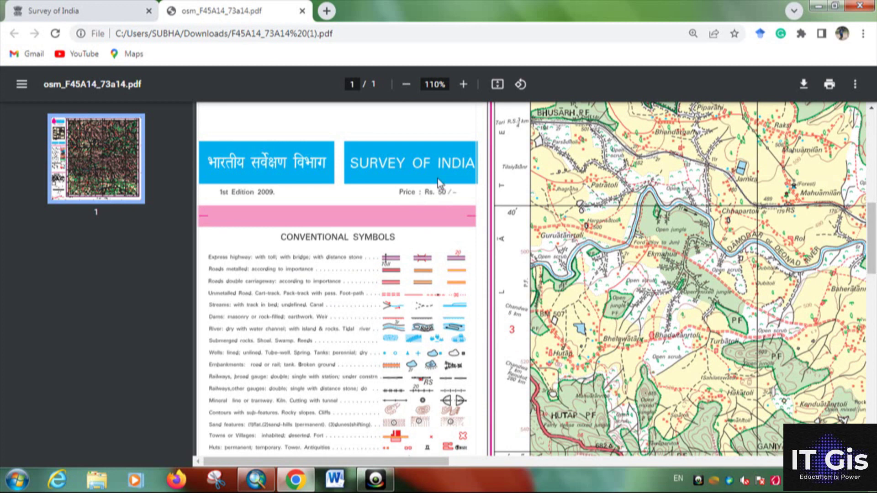
pyautogui.scroll(-3, 440, 187)
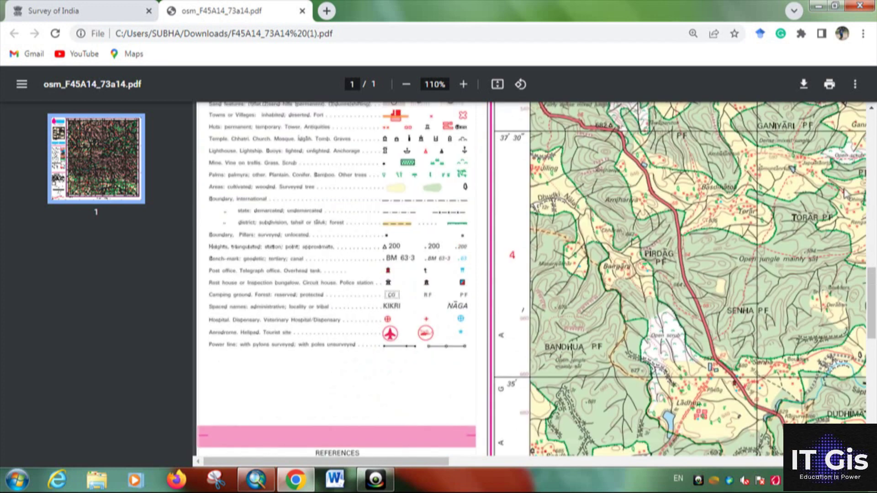
pyautogui.scroll(-3, 411, 280)
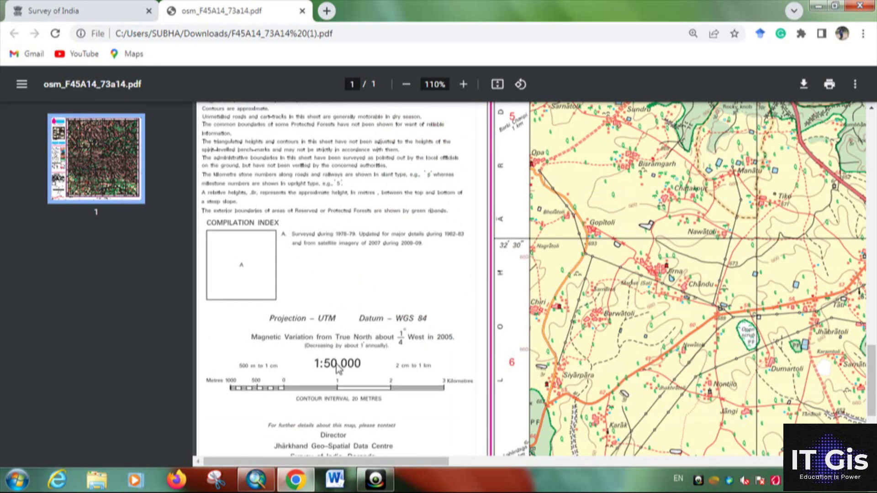
pyautogui.scroll(-3, 478, 327)
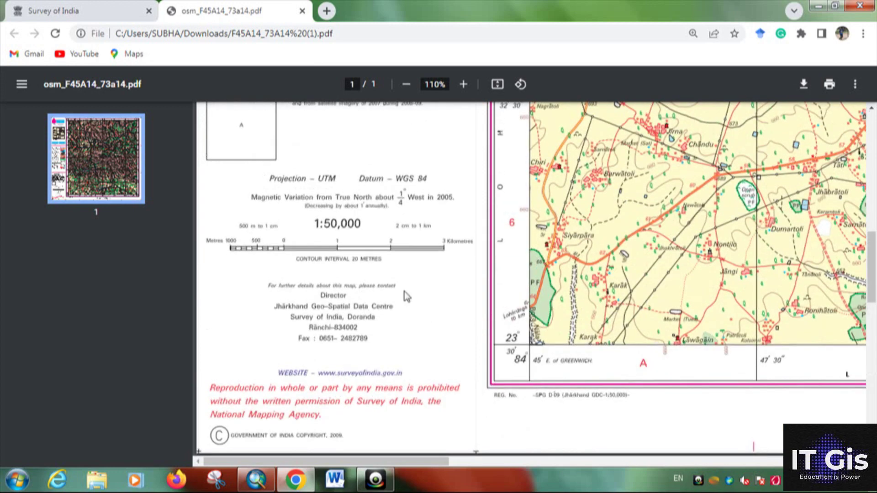
pyautogui.scroll(15, 464, 243)
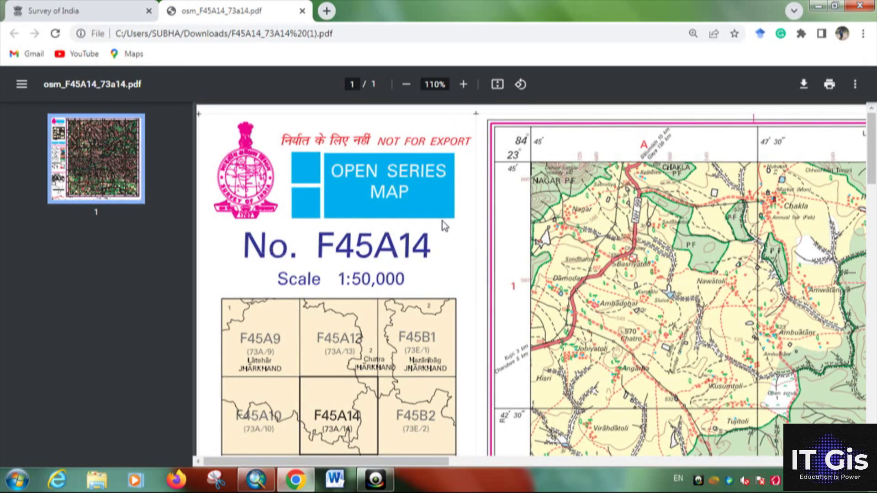
# Step: In a new tab, search 'pdf to jpg converter online' and open the smallpdf.com PDF to JPG result
pyautogui.click(327, 11)
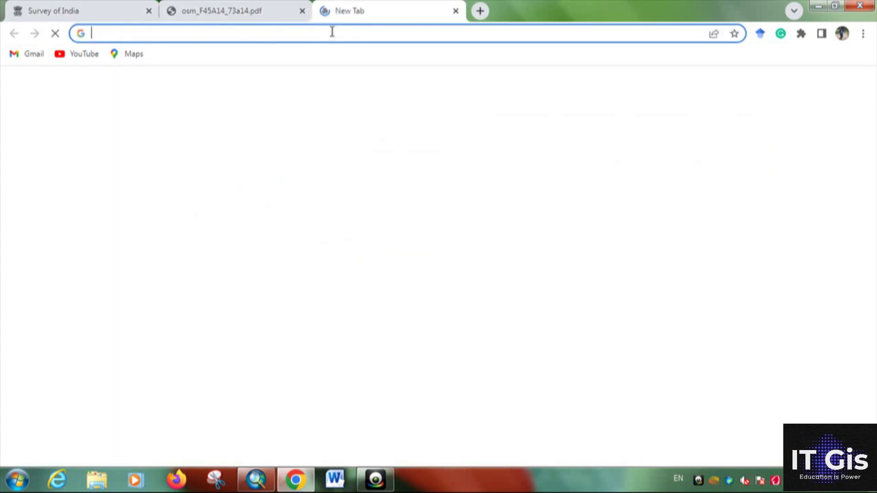
pyautogui.click(331, 32)
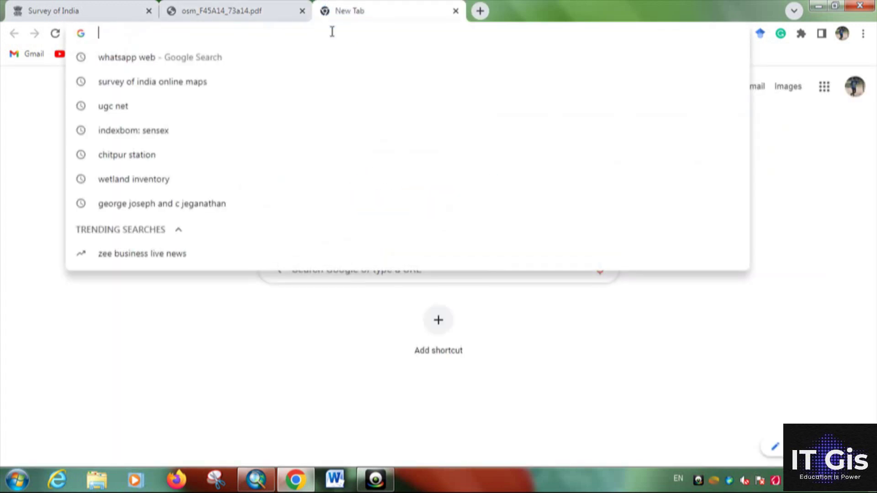
pyautogui.write('PDF')
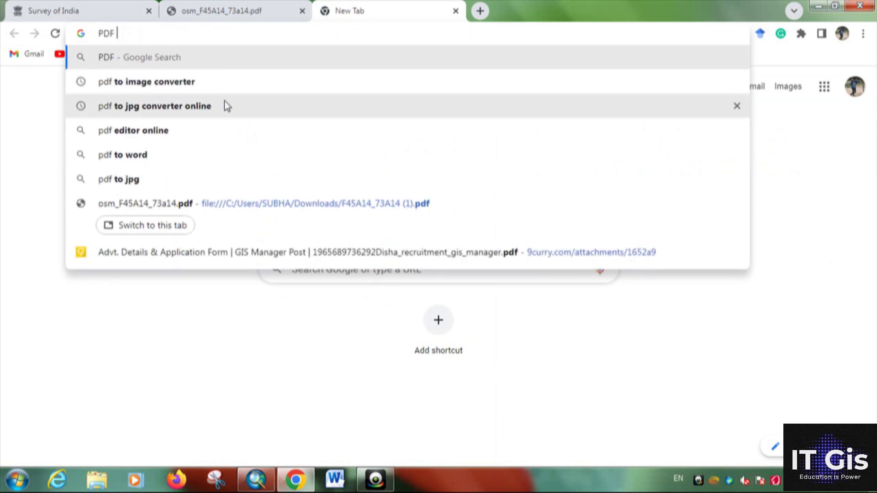
pyautogui.click(184, 110)
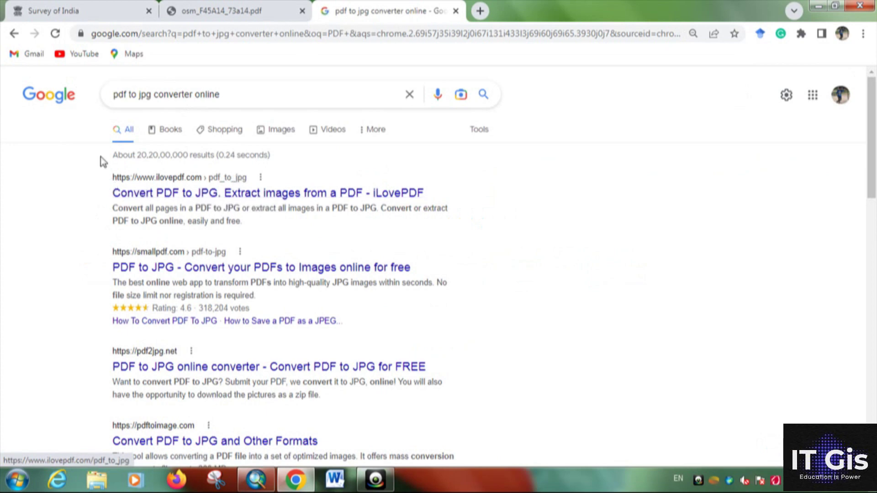
pyautogui.click(165, 269)
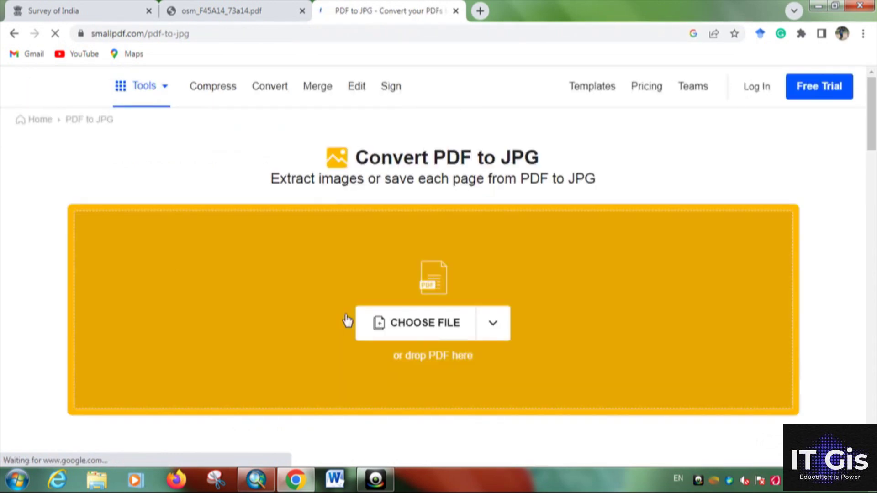
# Step: Pick F45A14_73A14 (1) from the Downloads library in the file picker and upload it
pyautogui.click(390, 326)
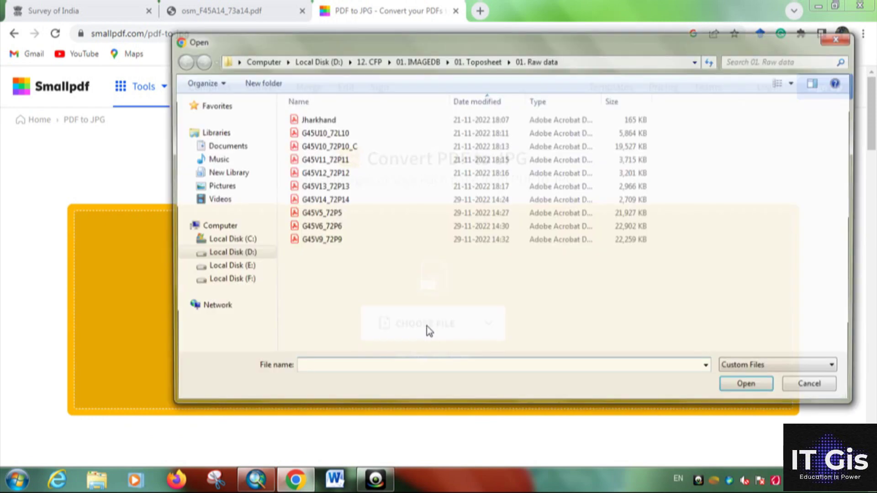
pyautogui.click(219, 172)
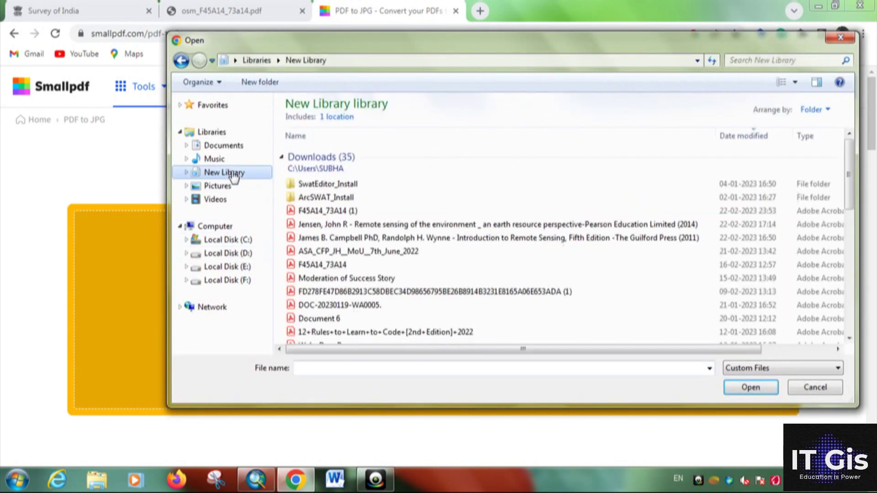
pyautogui.click(342, 211)
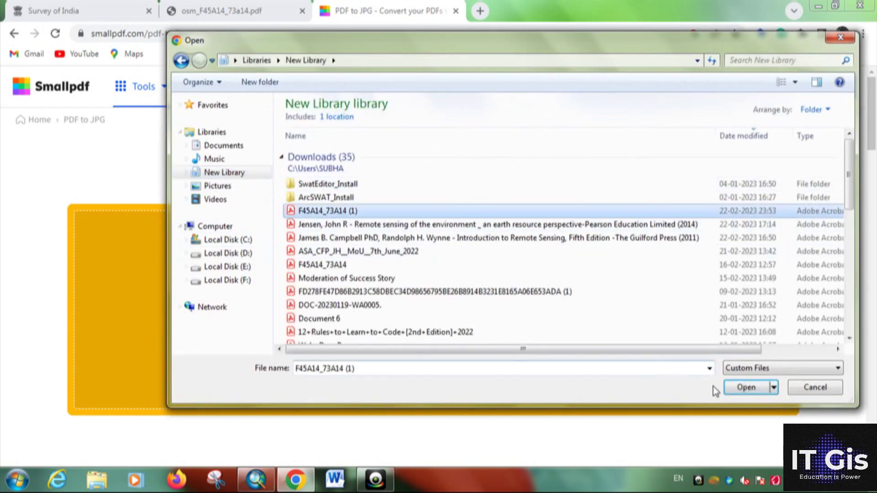
pyautogui.click(750, 388)
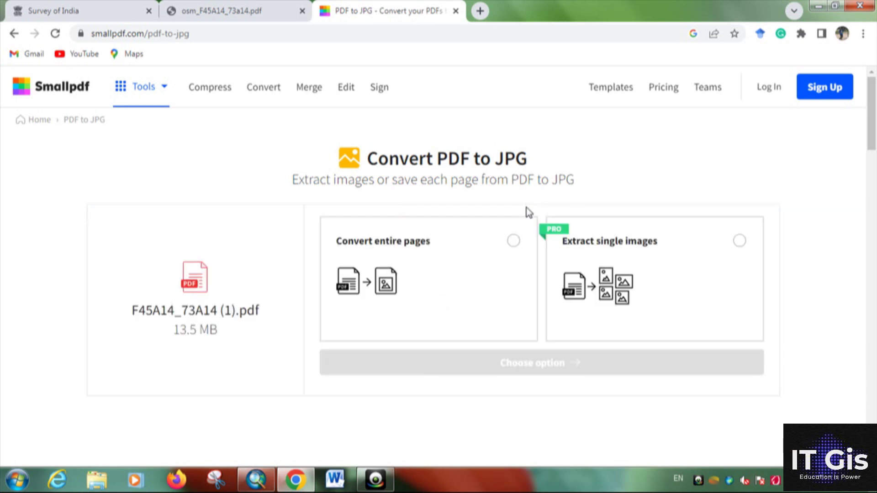
# Step: Convert the F45A14 PDF to JPG using the 'Convert entire pages' option
pyautogui.click(514, 242)
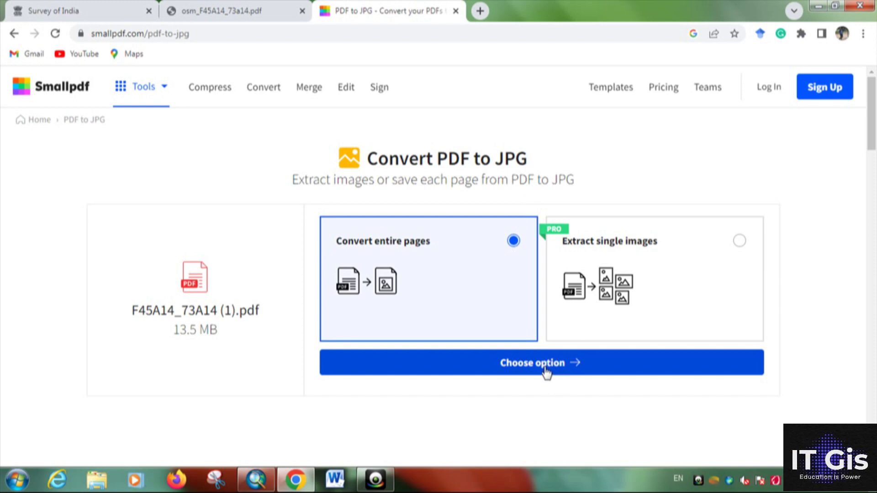
pyautogui.click(546, 372)
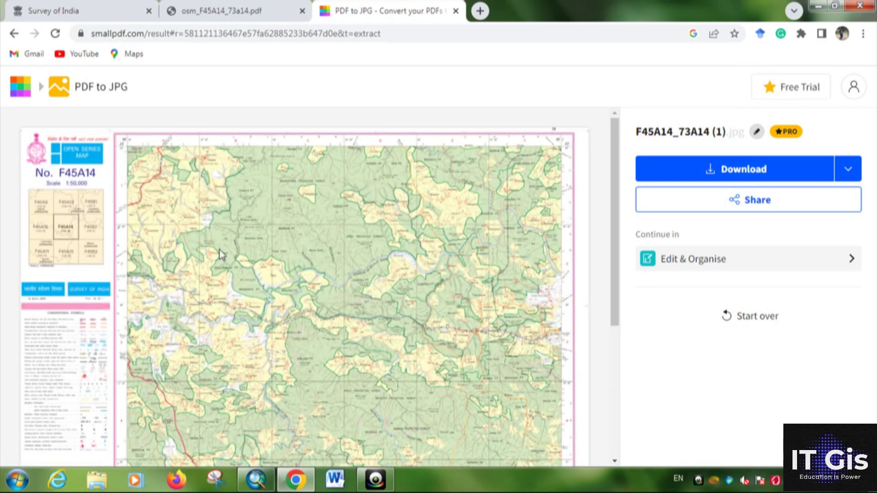
# Step: Download F45A14_73A14 (1).jpg and open it from New Library in Windows Photo Viewer
pyautogui.click(711, 176)
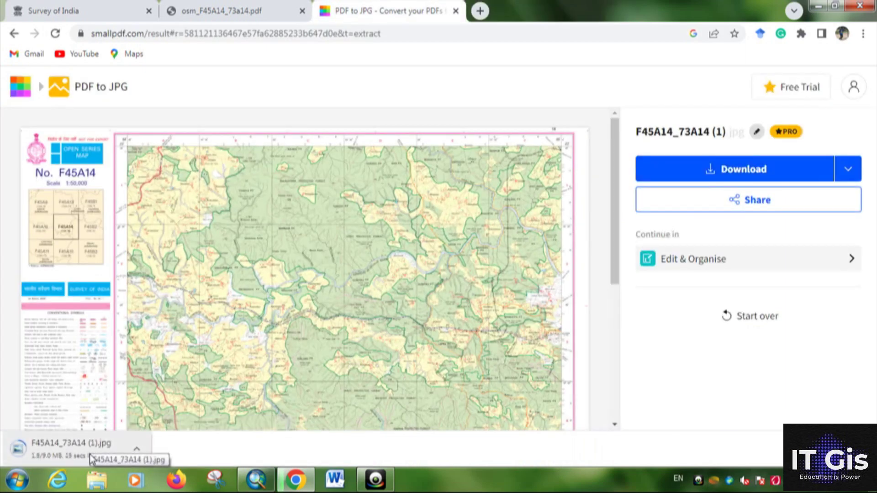
pyautogui.click(102, 484)
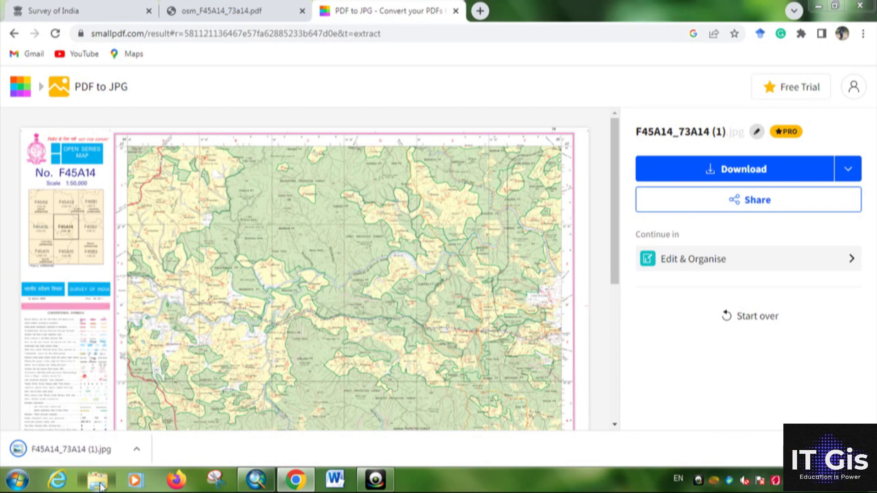
pyautogui.click(219, 390)
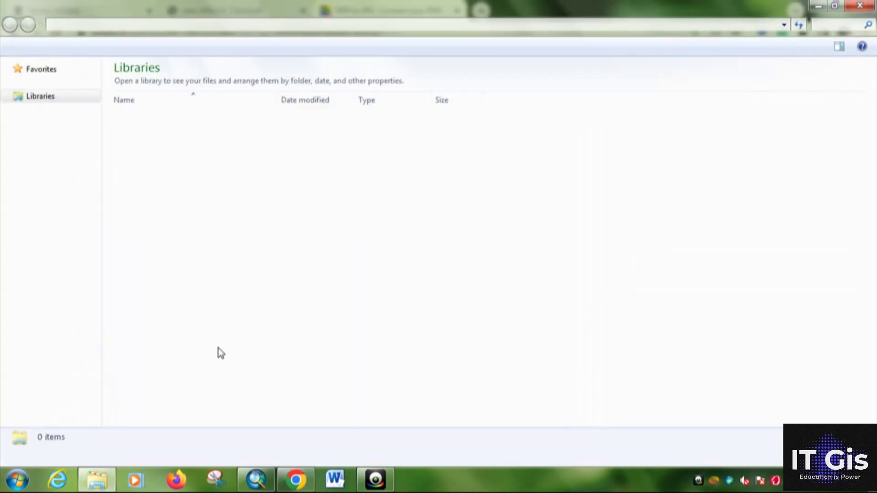
pyautogui.click(69, 136)
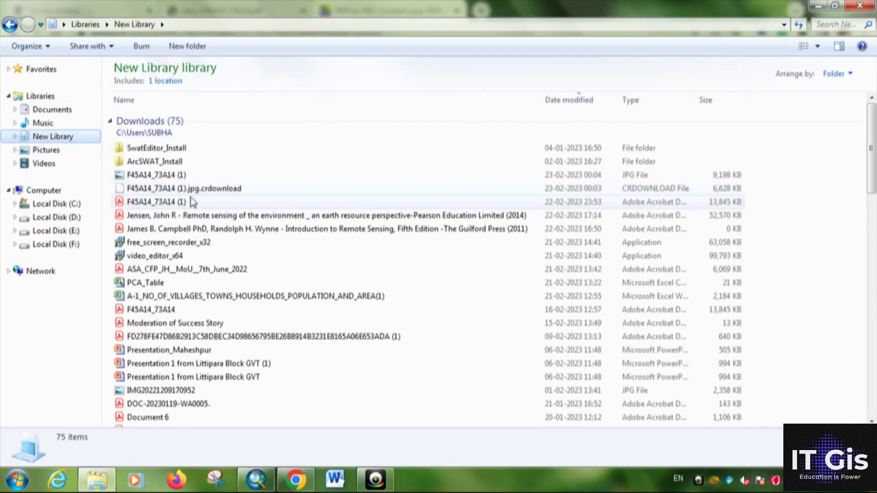
pyautogui.click(207, 176)
pyautogui.doubleClick(207, 177)
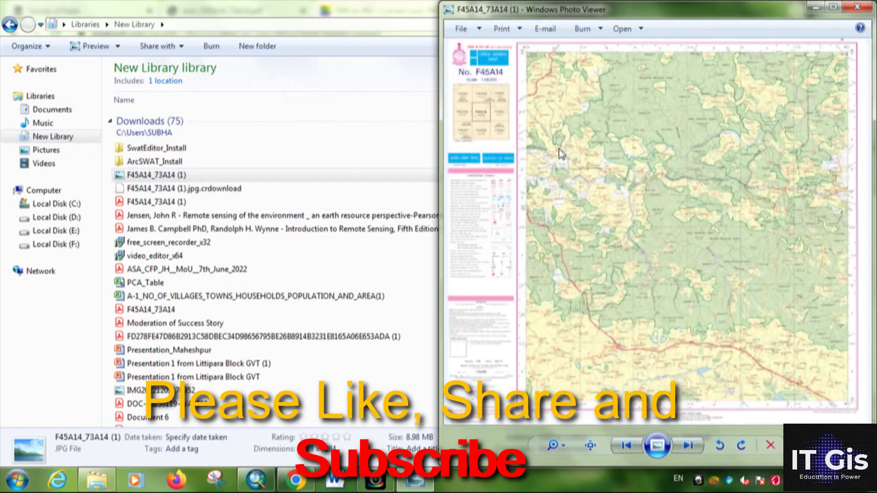
# Step: Maximize the viewer, zoom and pan to the Chakla area, then close it and drag the JPG into ArcMap
pyautogui.click(833, 8)
pyautogui.scroll(5, 393, 123)
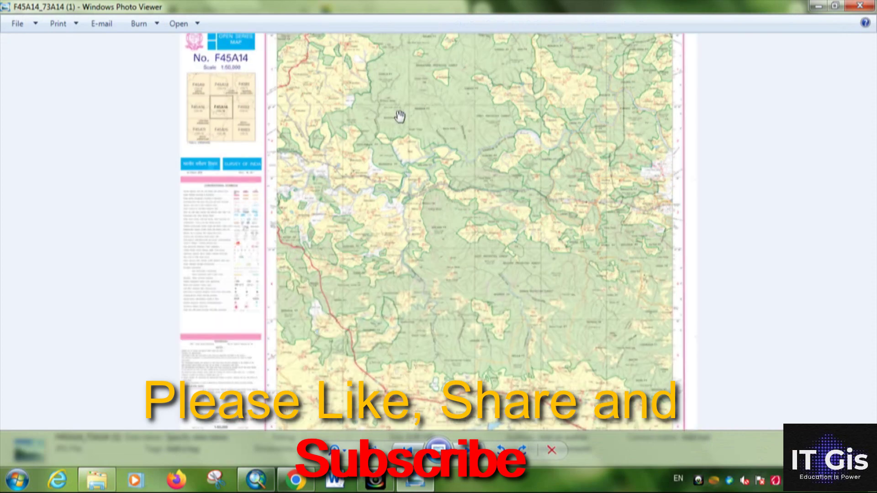
pyautogui.moveTo(337, 133); pyautogui.dragTo(572, 297)
pyautogui.moveTo(700, 265); pyautogui.dragTo(54, 224)
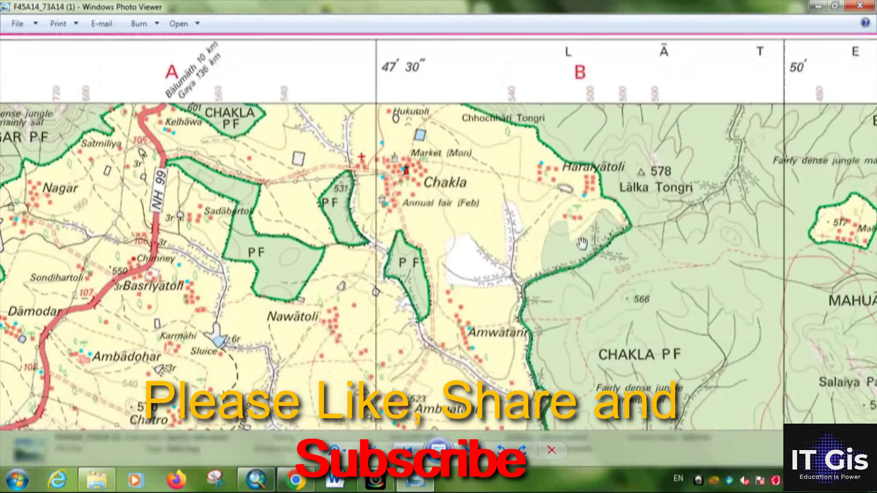
pyautogui.moveTo(777, 192); pyautogui.dragTo(530, 224)
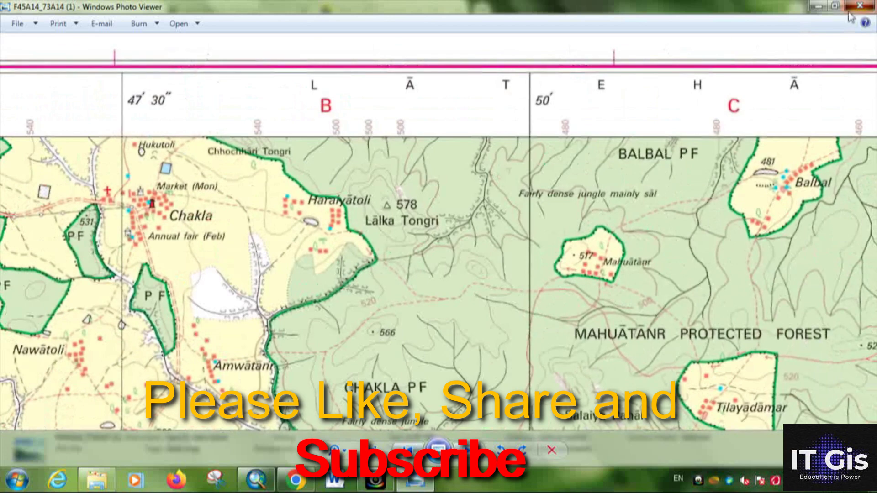
pyautogui.click(859, 6)
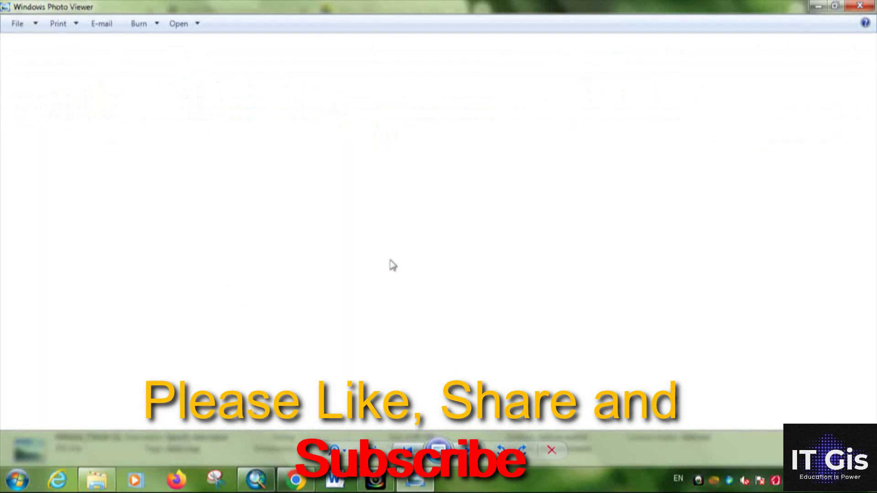
pyautogui.moveTo(242, 182); pyautogui.dragTo(262, 274)
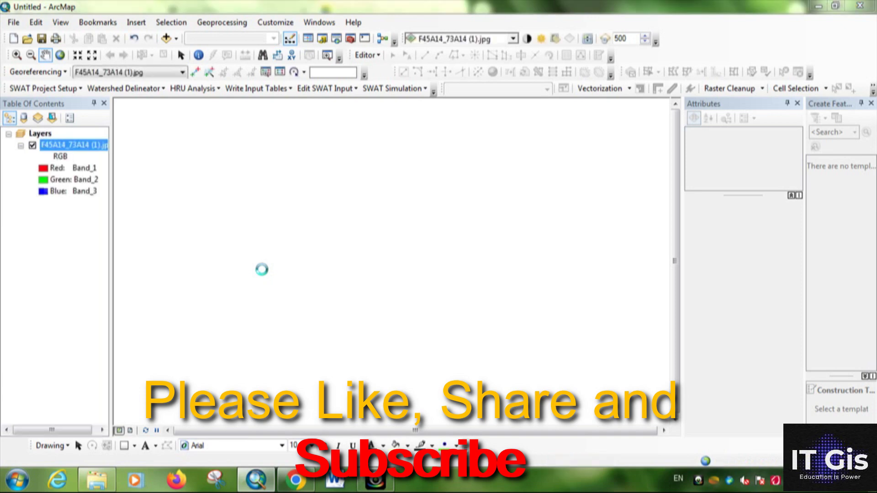
# Step: Accept the Unknown Spatial Reference warning and zoom into the F45A14_73A14 (1).jpg layer
pyautogui.click(521, 297)
pyautogui.scroll(-1, 392, 206)
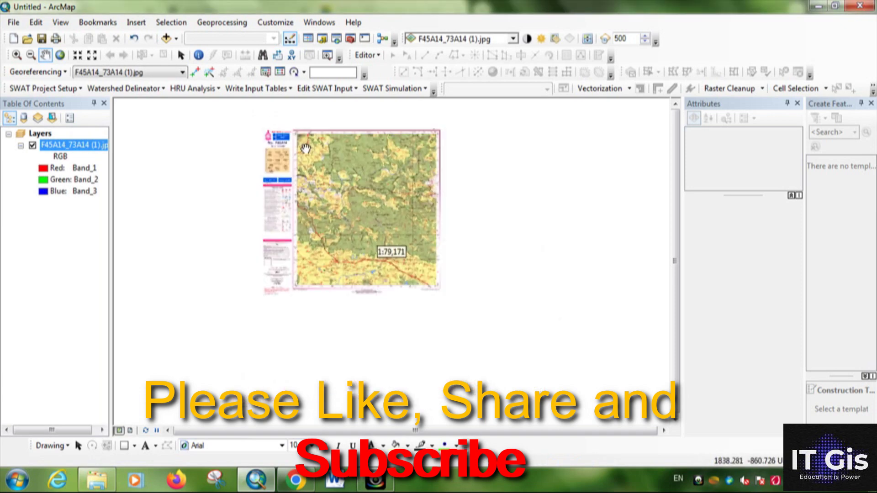
pyautogui.scroll(4, 306, 149)
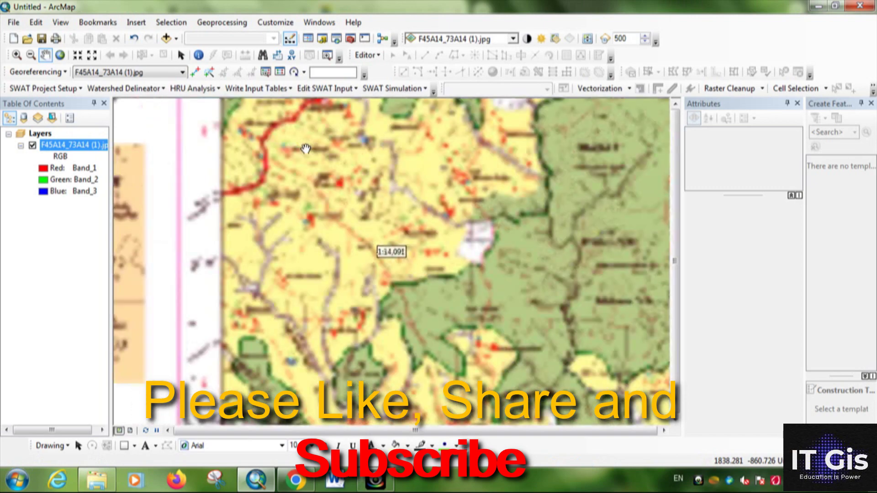